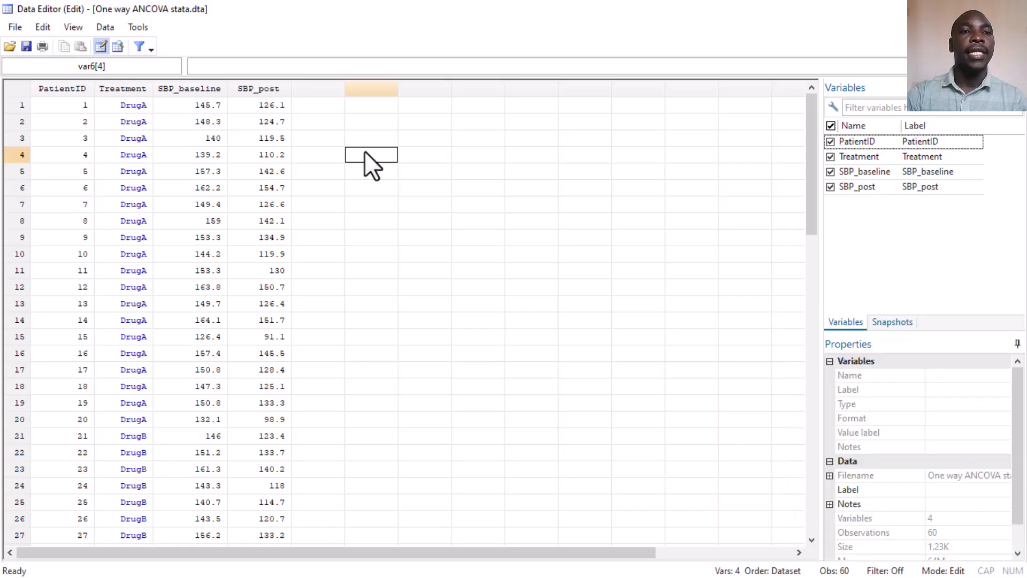
- Examine the PatientID, Treatment, SBP_baseline and SBP_post columns of the dataset in the Data Editor
click(69, 88)
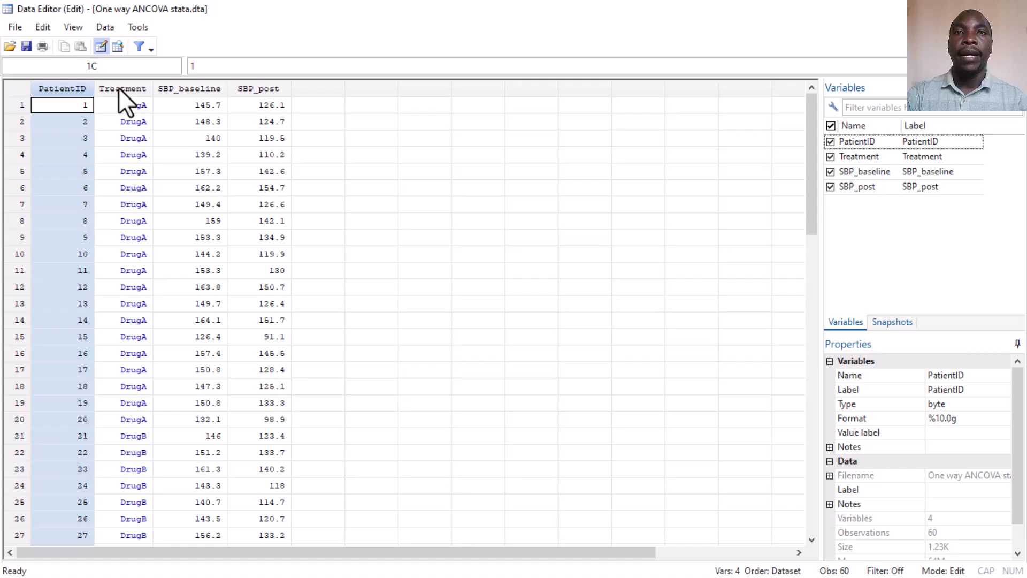
click(137, 92)
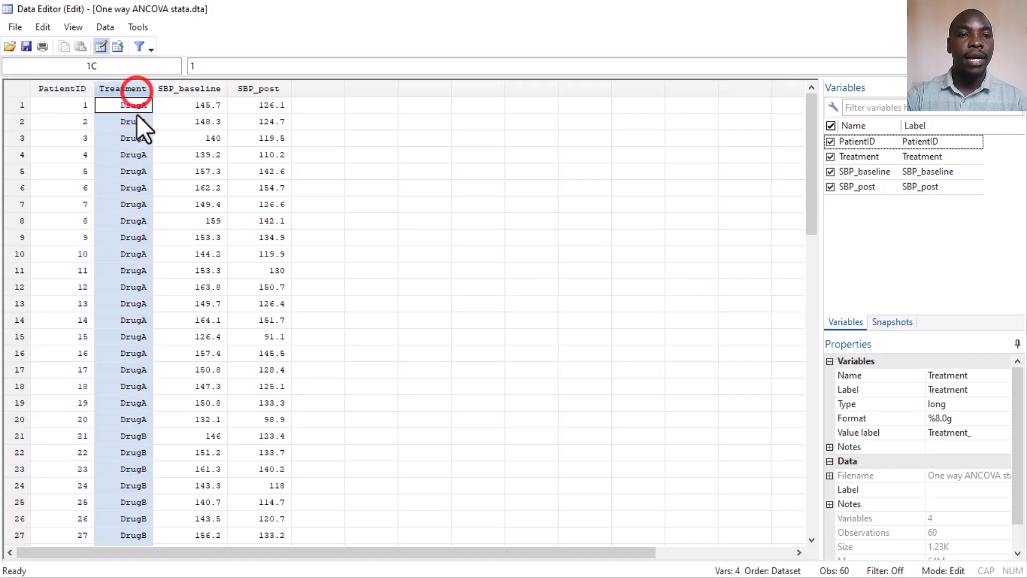
drag(139, 441, 139, 522)
click(134, 358)
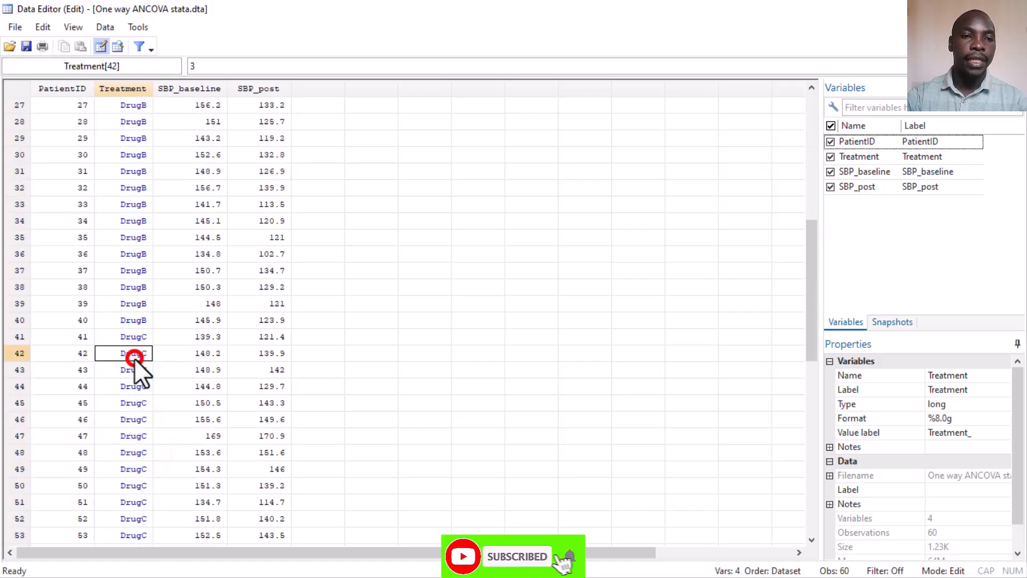
scroll(237, 243, up, 9)
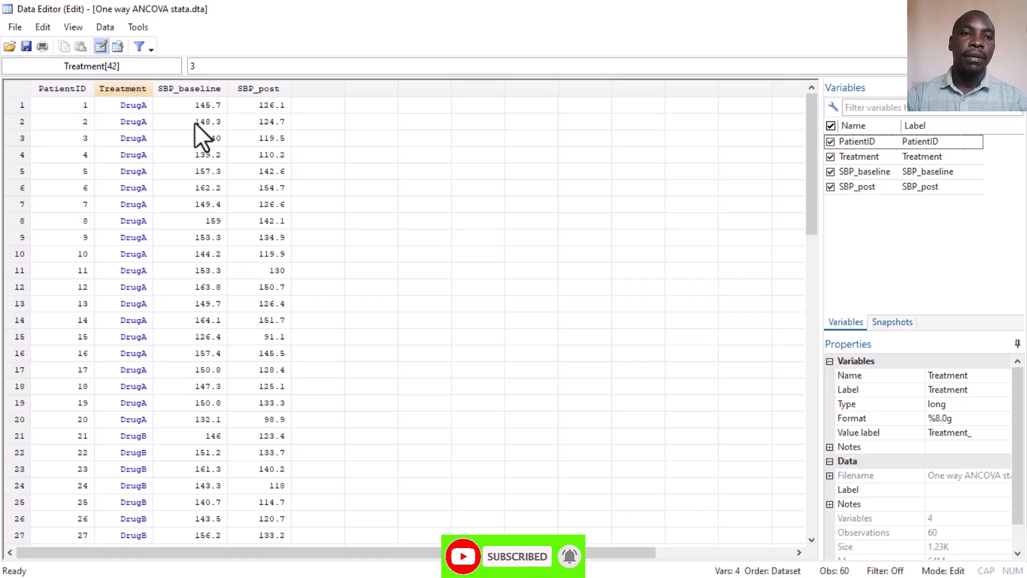
click(188, 91)
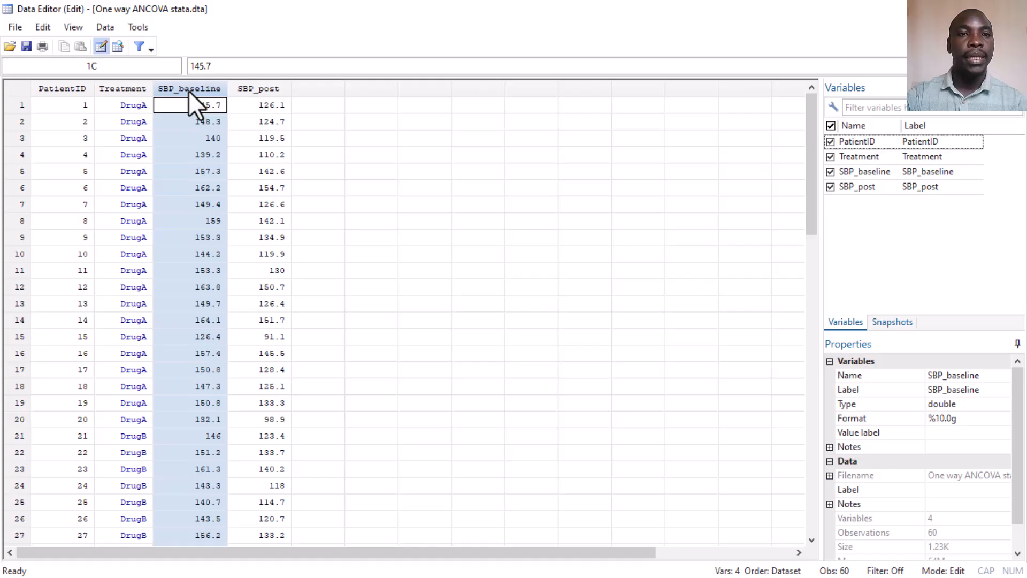
click(251, 88)
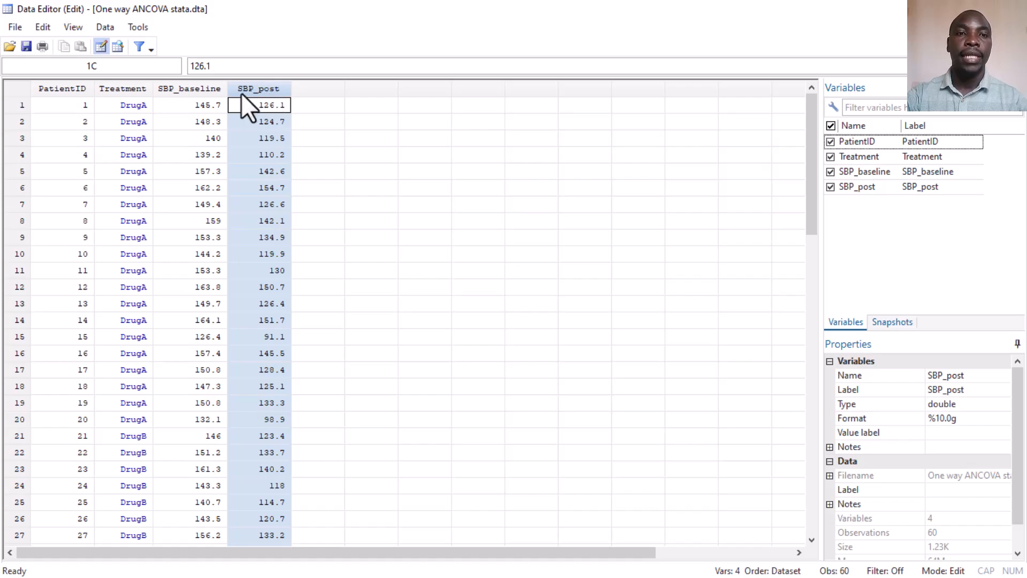
key(Right)
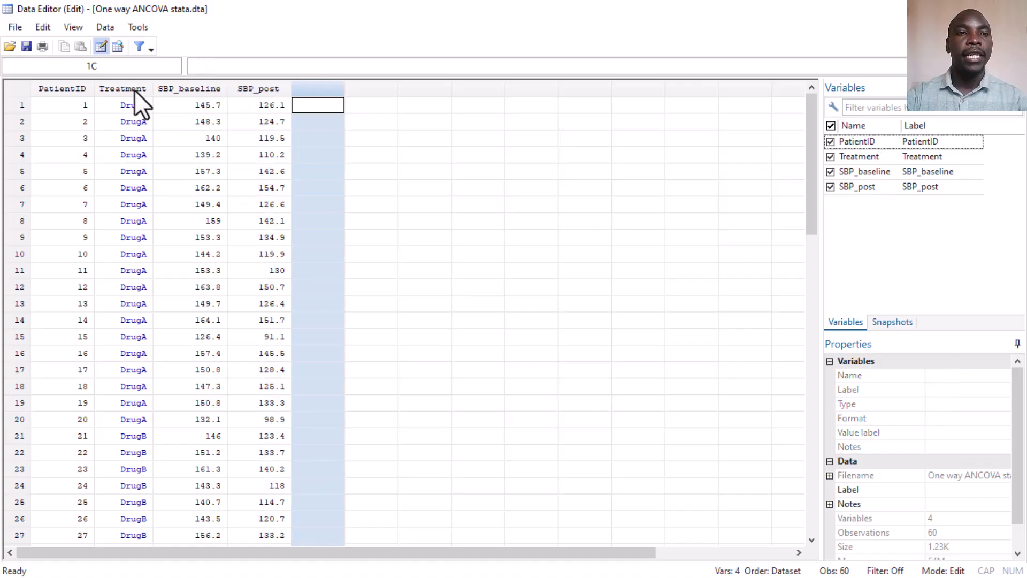
click(131, 88)
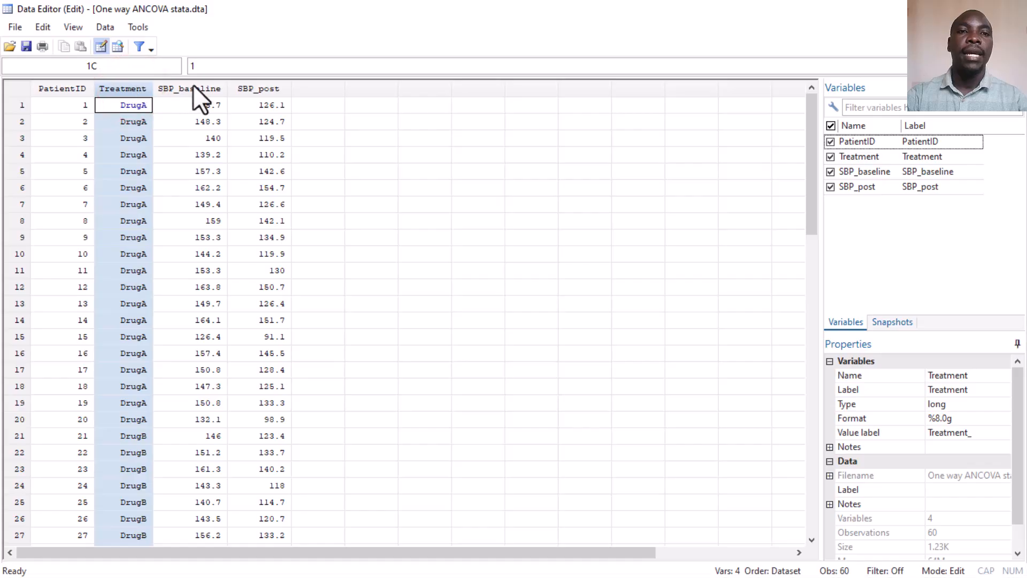
click(250, 87)
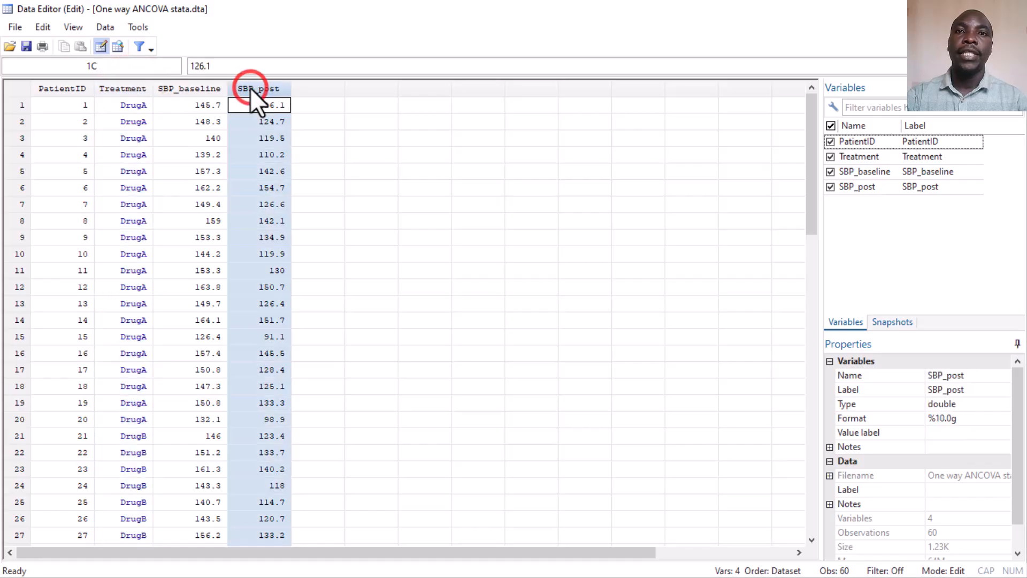
click(193, 86)
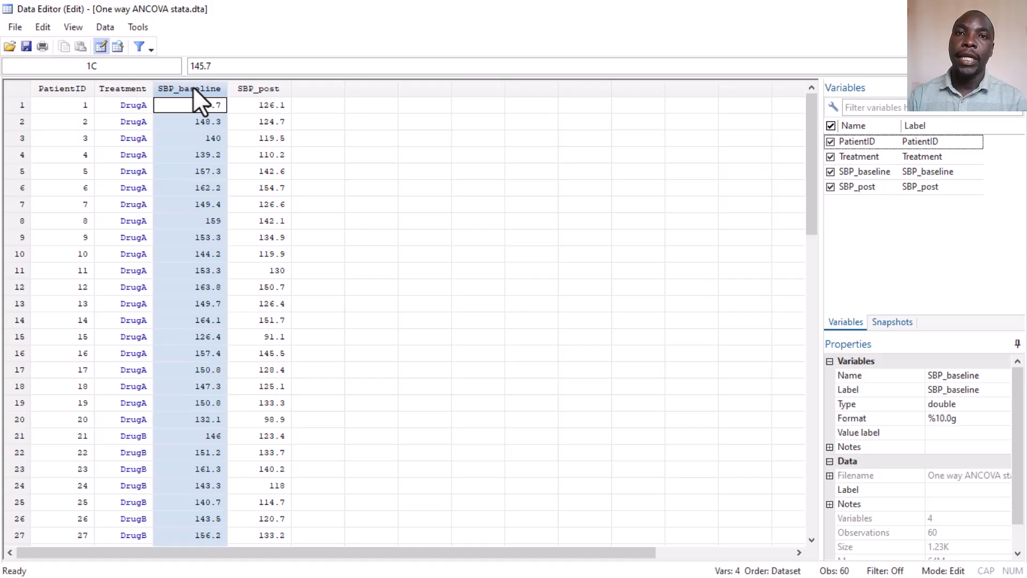
click(329, 116)
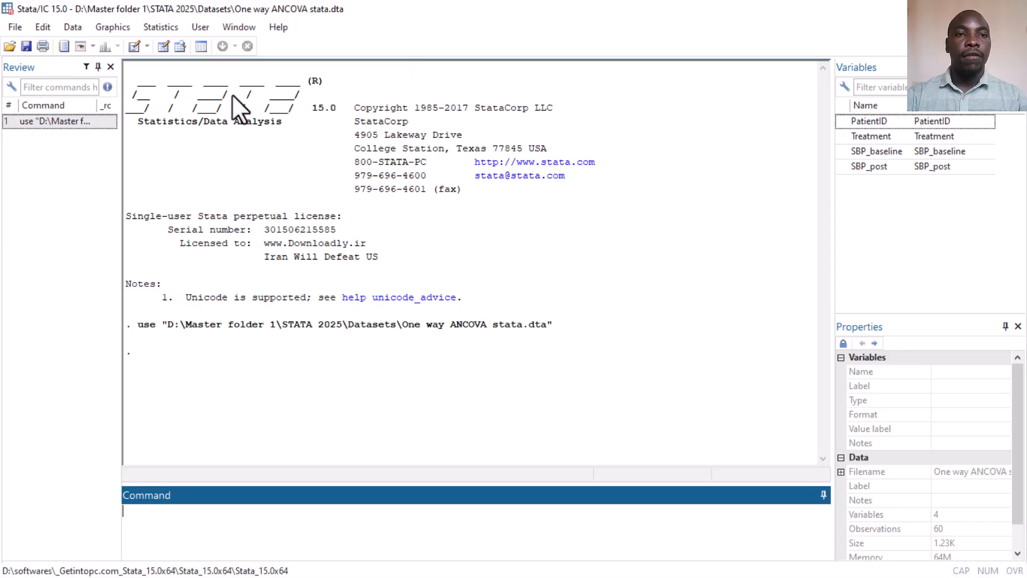
- Open the Analysis of variance and covariance dialog and set the dependent variable to SBP_post
click(163, 31)
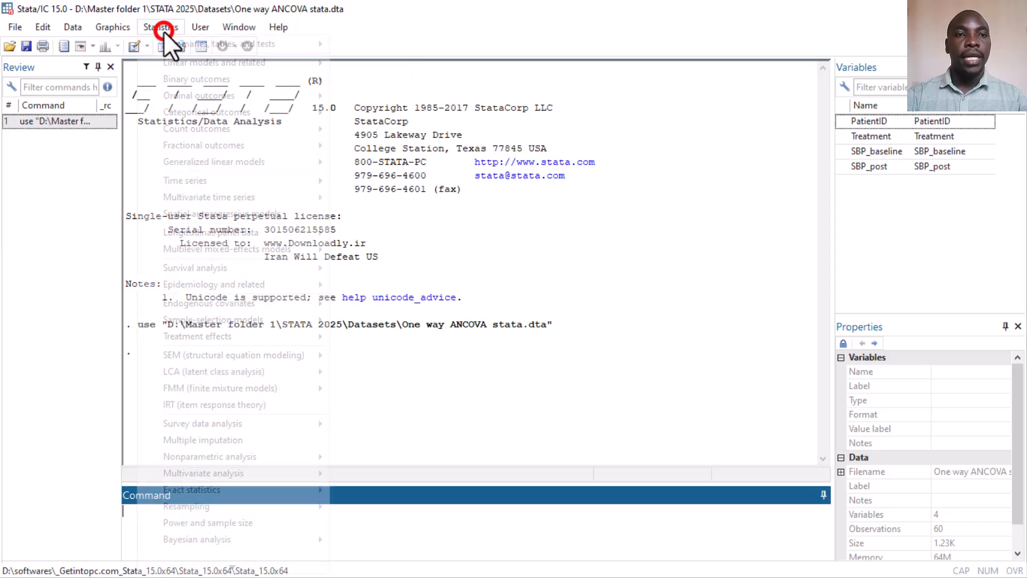
mouse_move(175, 46)
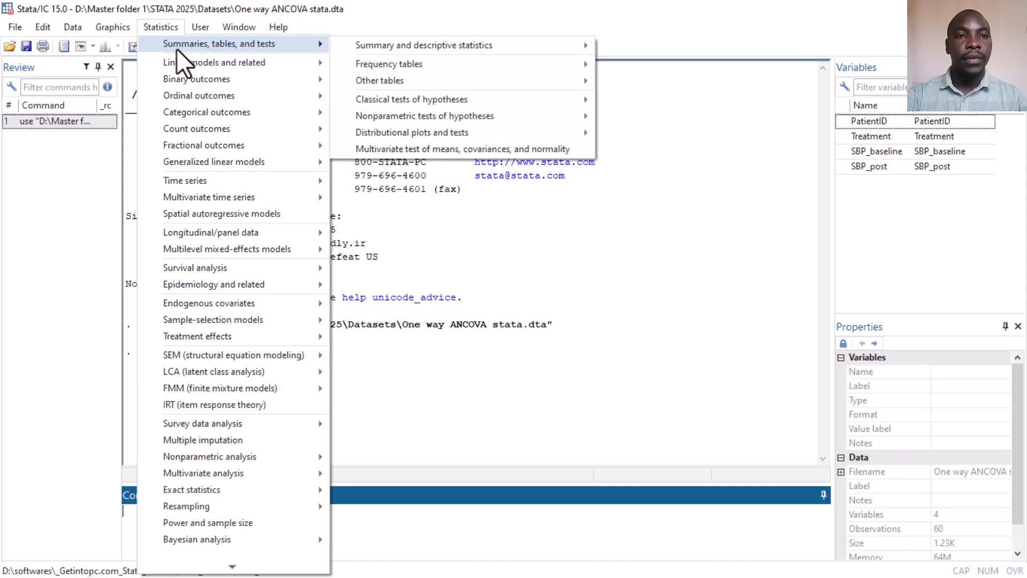
mouse_move(227, 59)
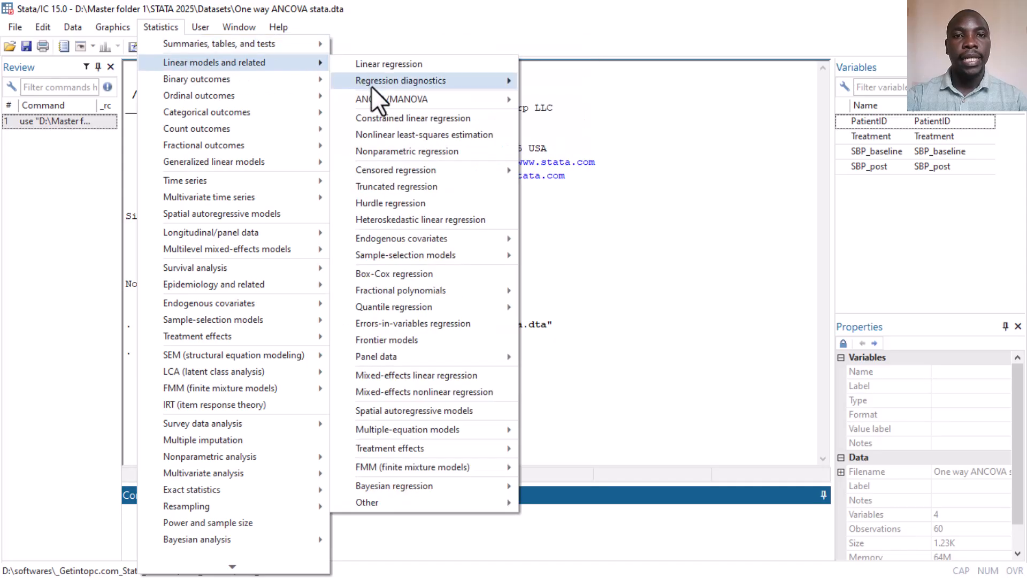
mouse_move(384, 101)
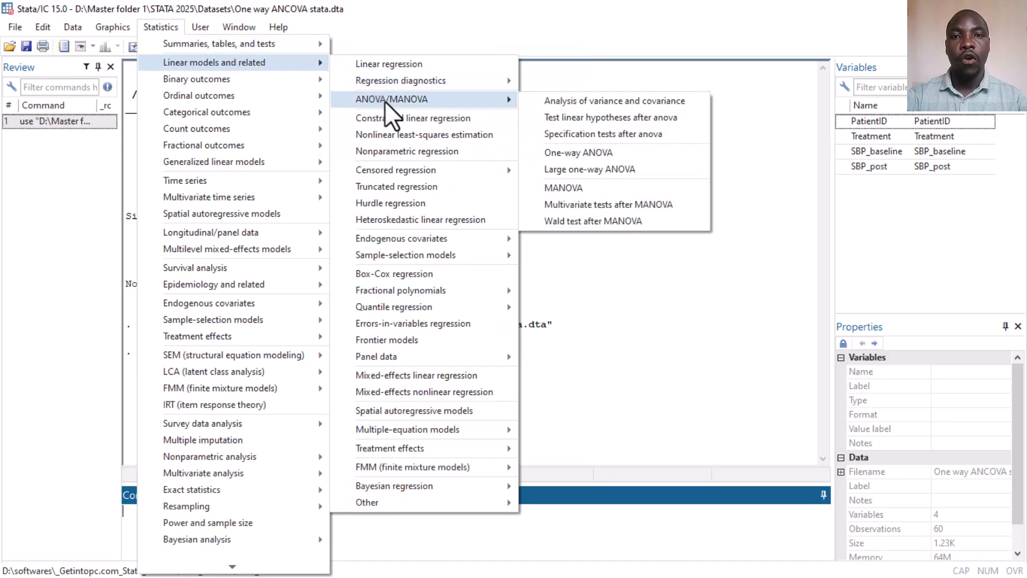
click(554, 102)
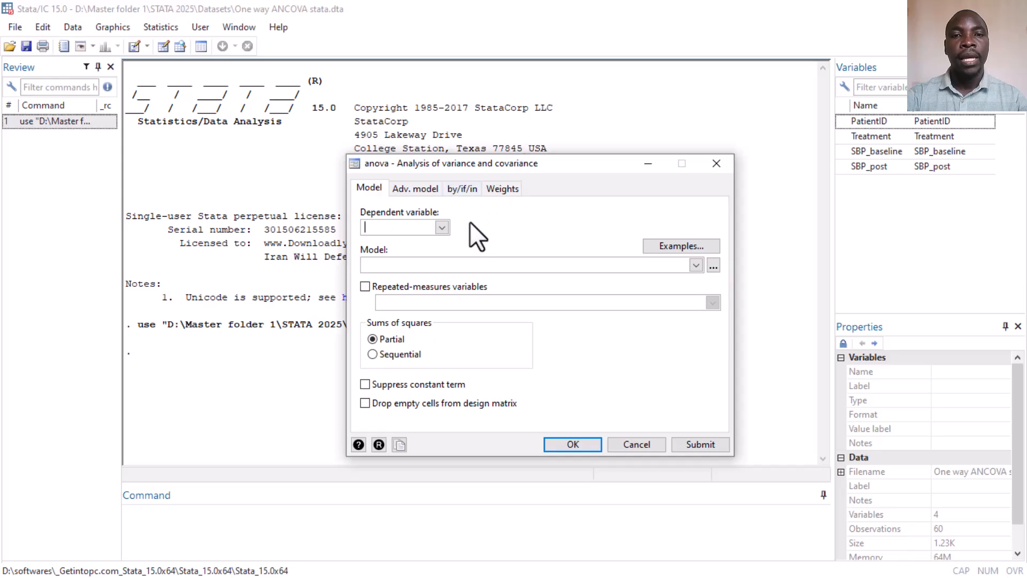
click(442, 227)
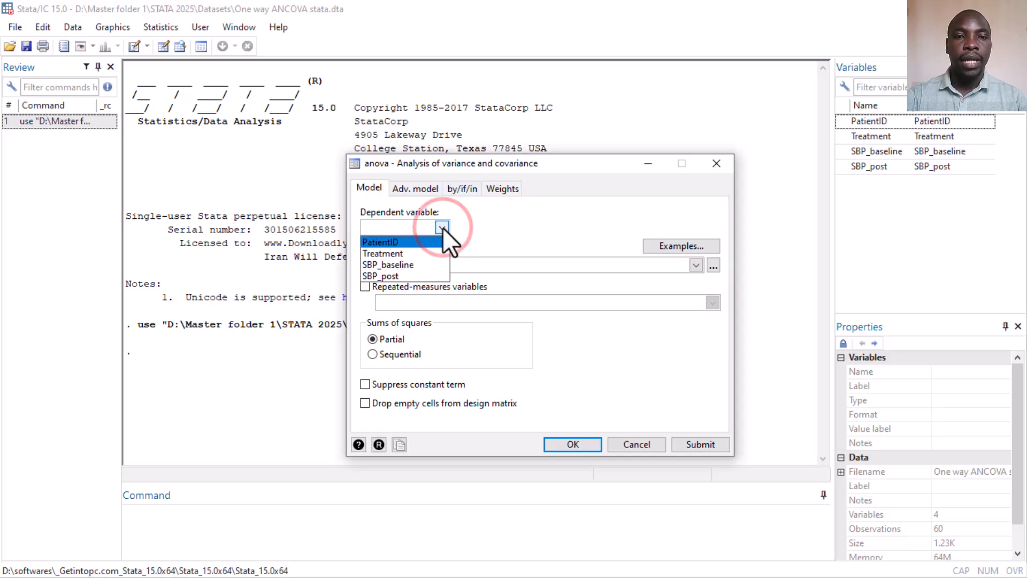
click(404, 274)
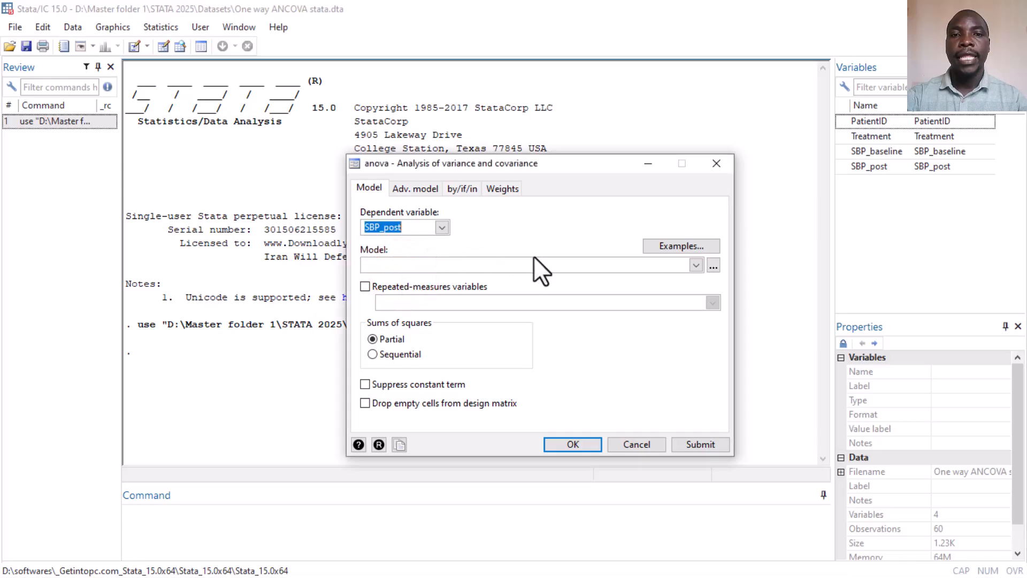
- Build the model varlist by adding Treatment as a factor variable main effect
click(713, 265)
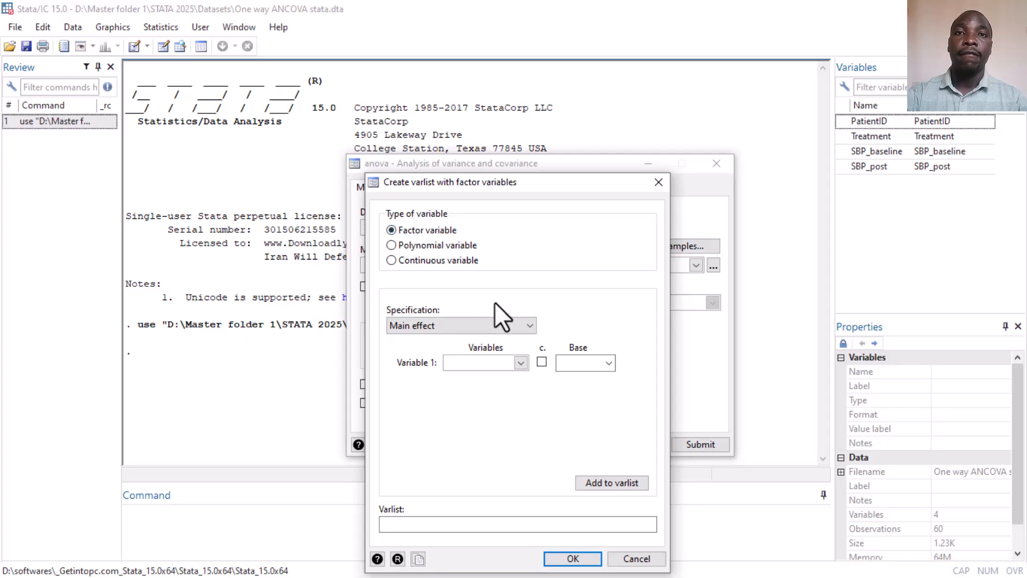
click(524, 361)
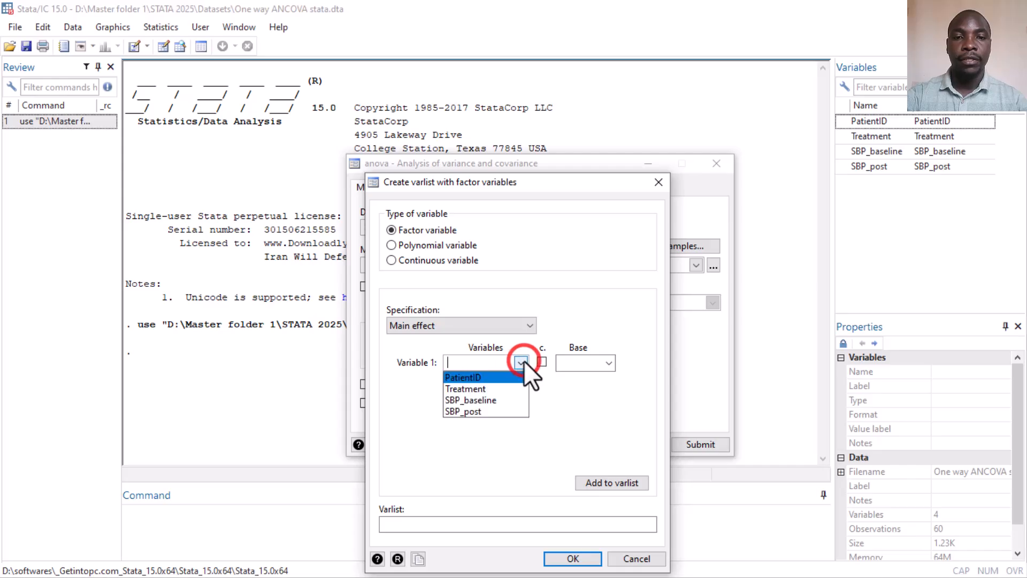
click(497, 388)
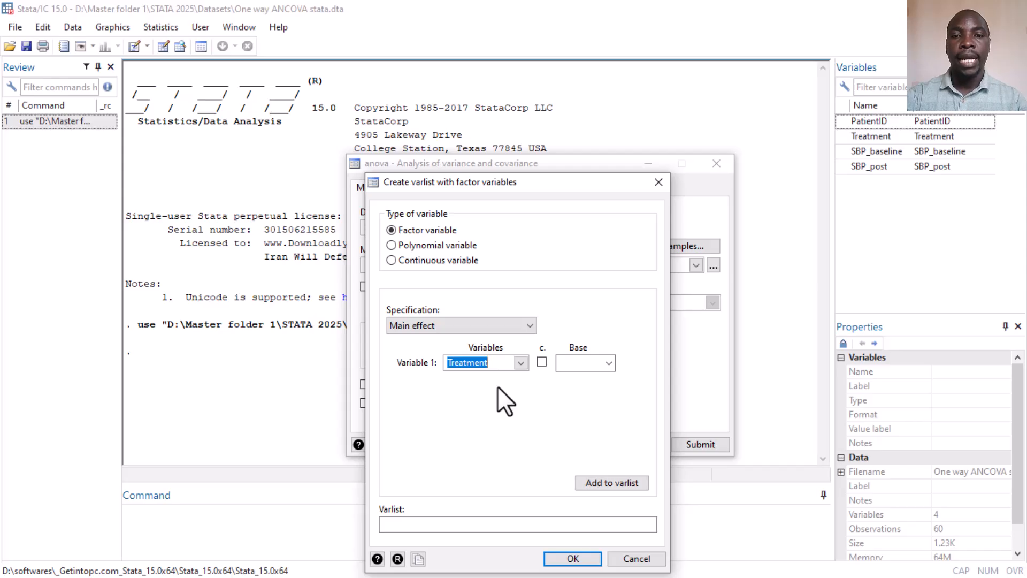
click(603, 487)
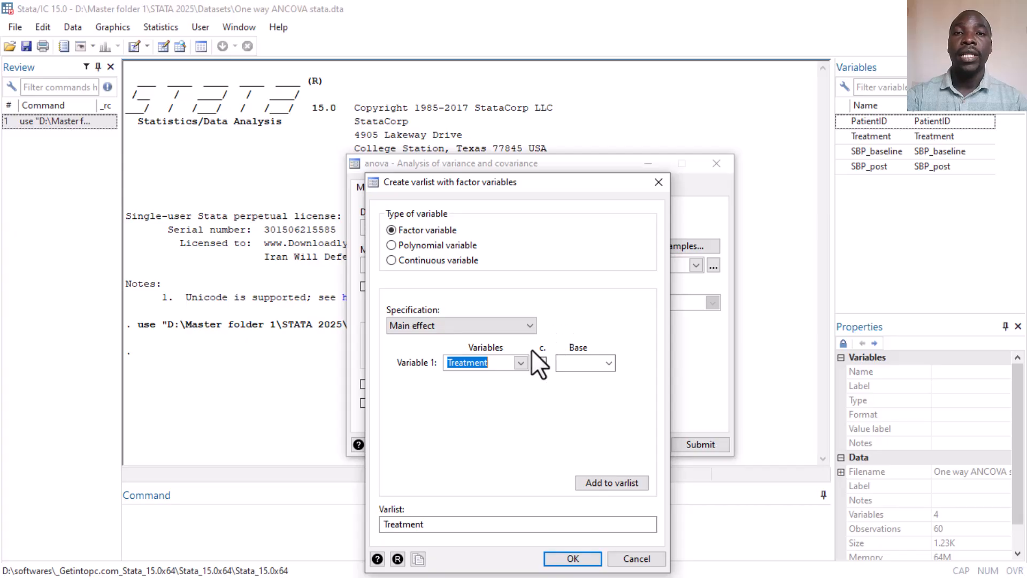
- Add SBP_baseline to the model as a continuous variable and run the ANCOVA
click(522, 362)
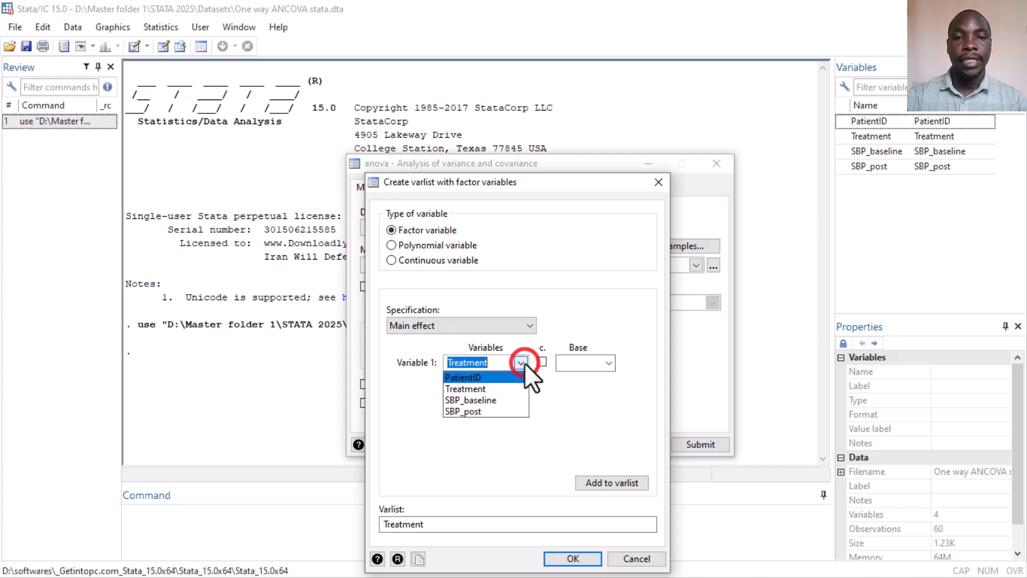
click(483, 399)
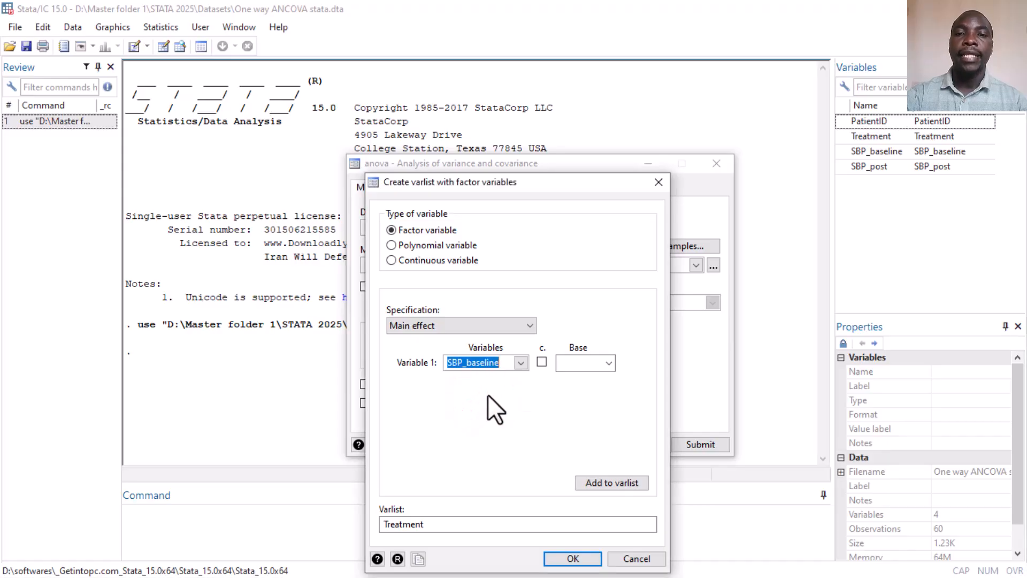
click(540, 362)
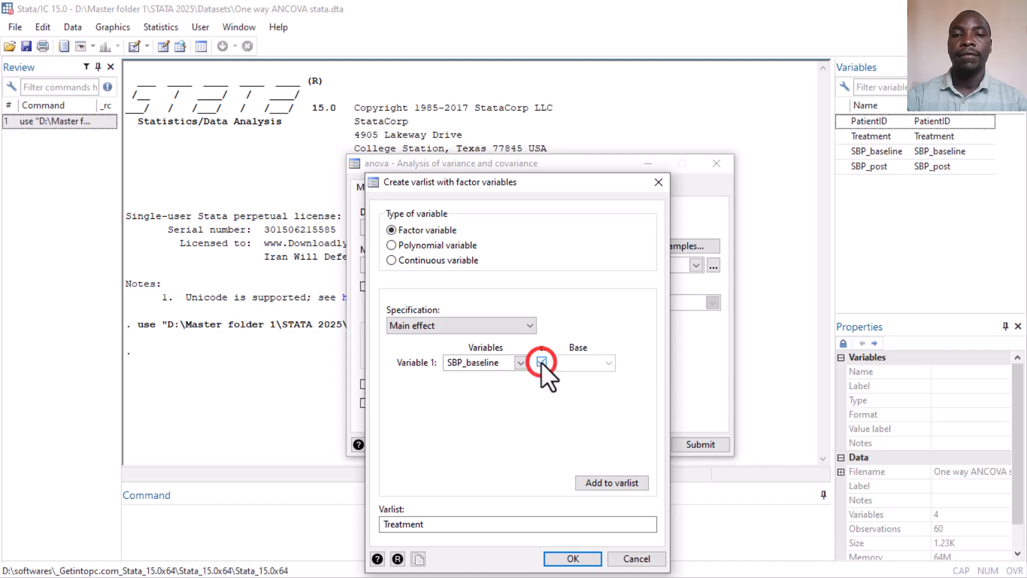
click(619, 482)
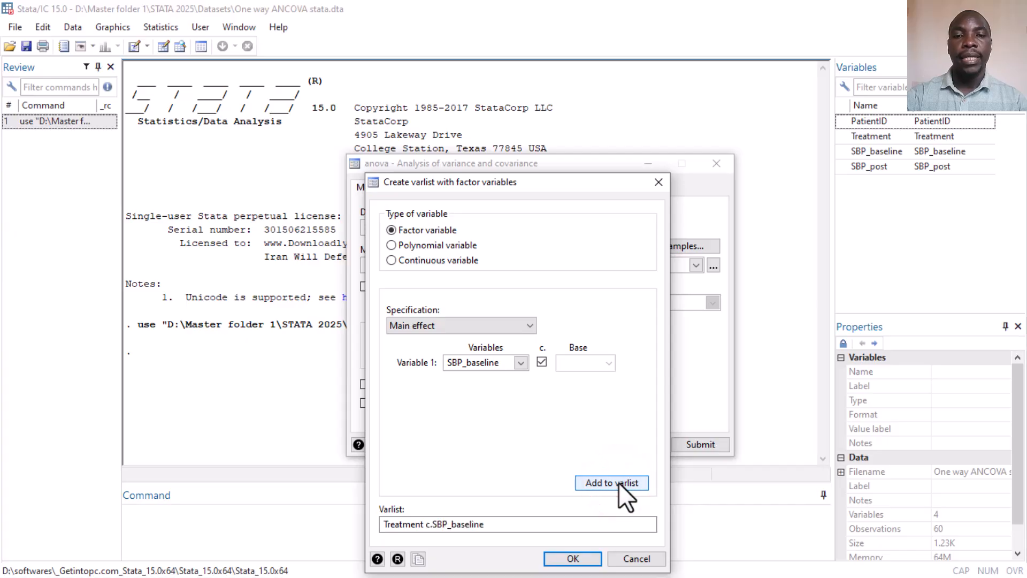
click(566, 558)
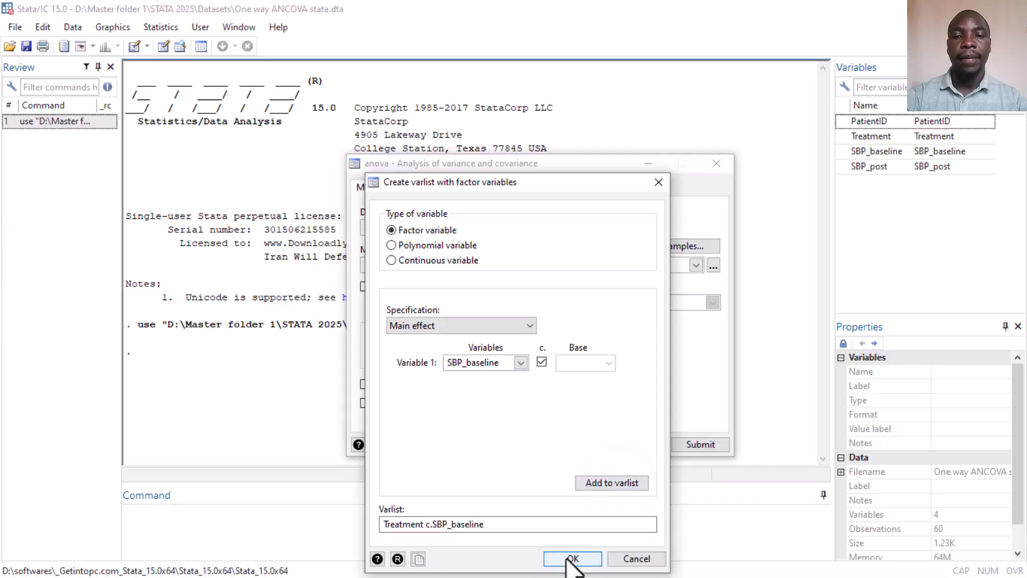
click(573, 444)
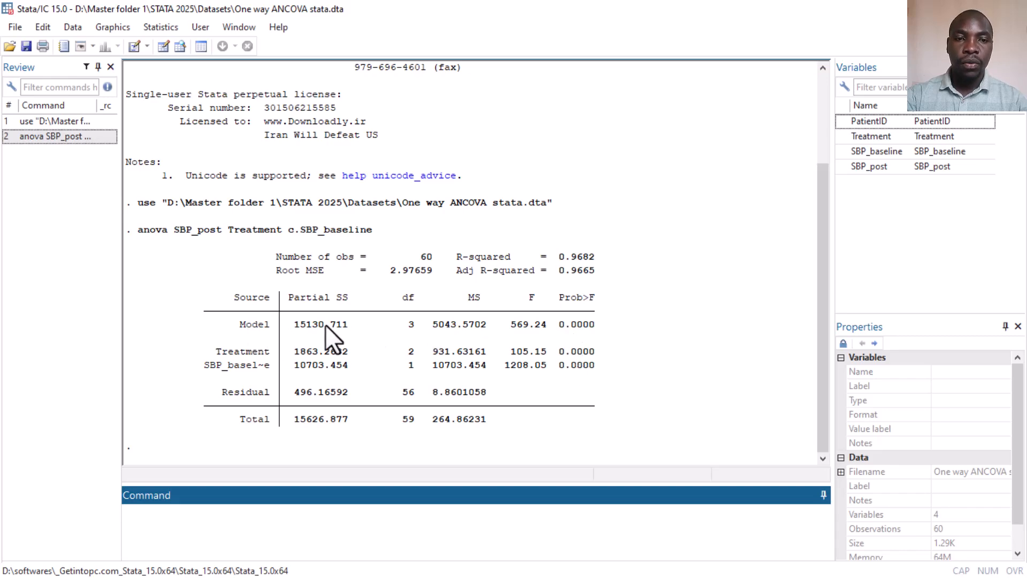
- Open the Pairwise comparisons postestimation dialog and choose Treatment as the factor term to compare
click(571, 324)
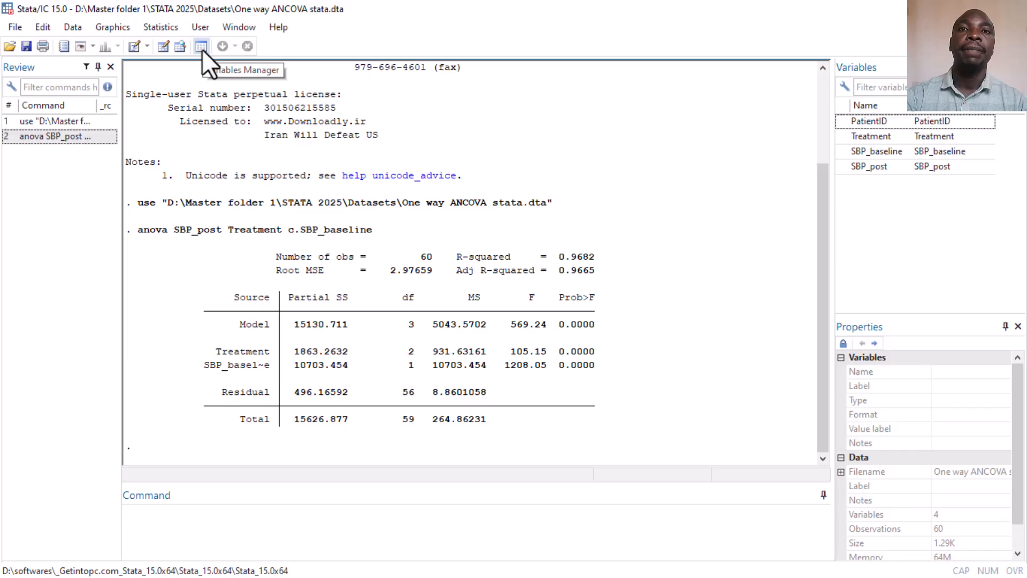
click(166, 28)
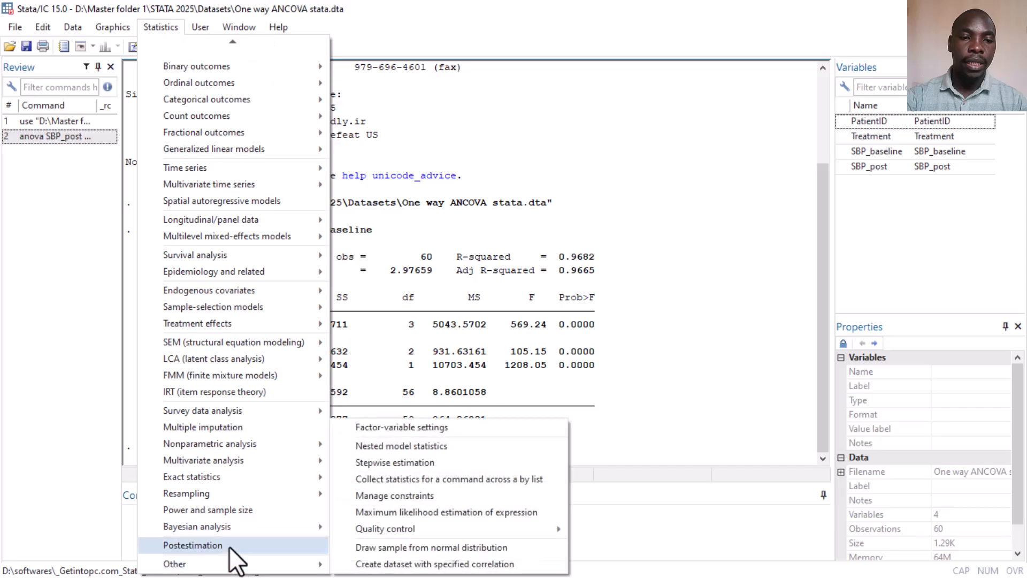
click(231, 547)
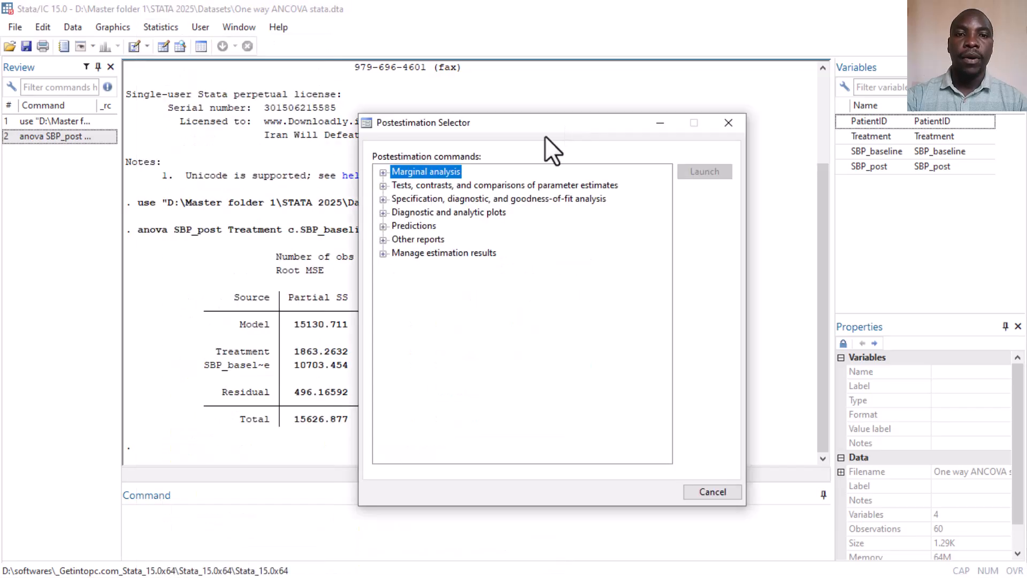
click(384, 186)
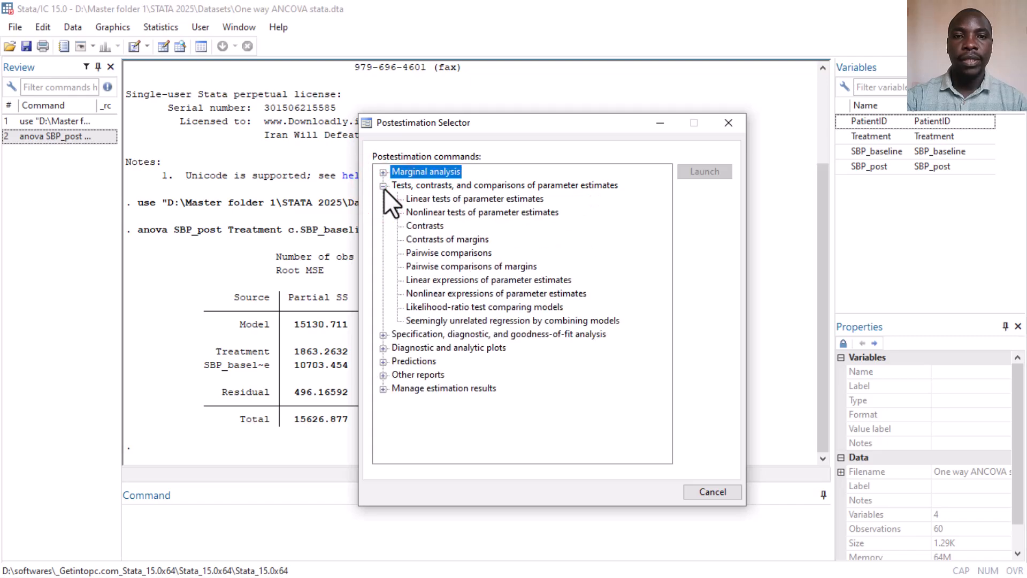
double_click(427, 252)
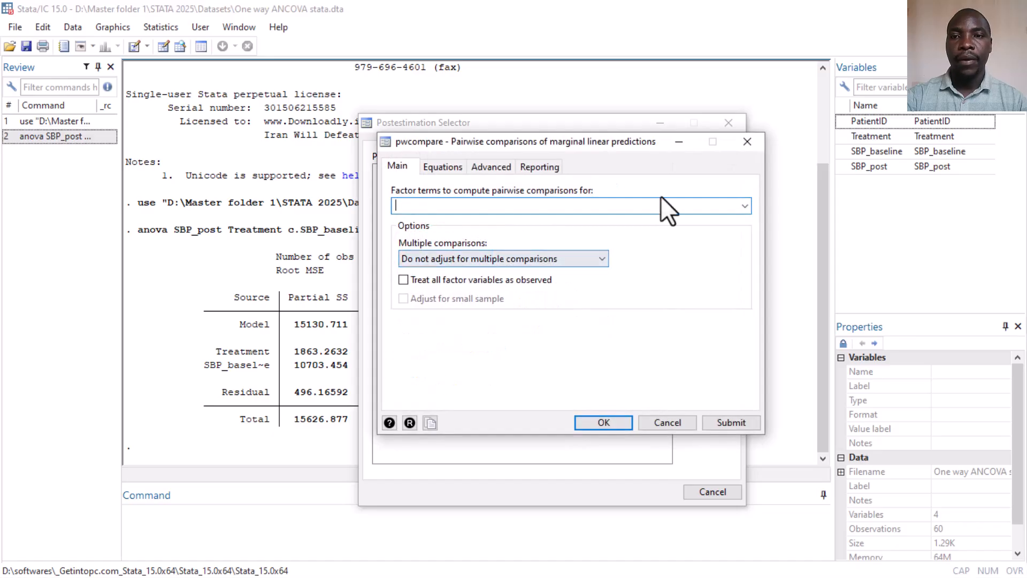
click(744, 207)
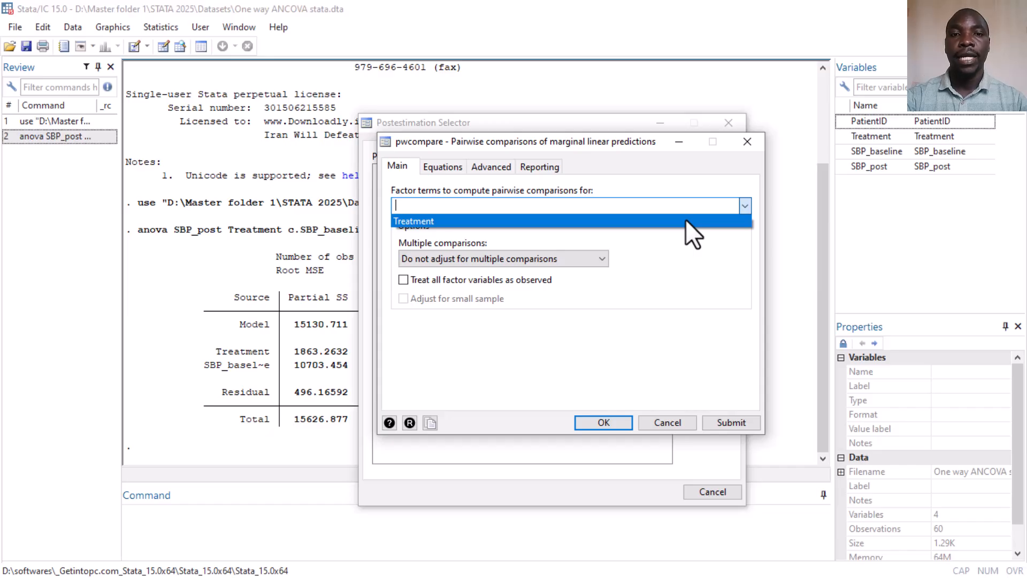
click(686, 219)
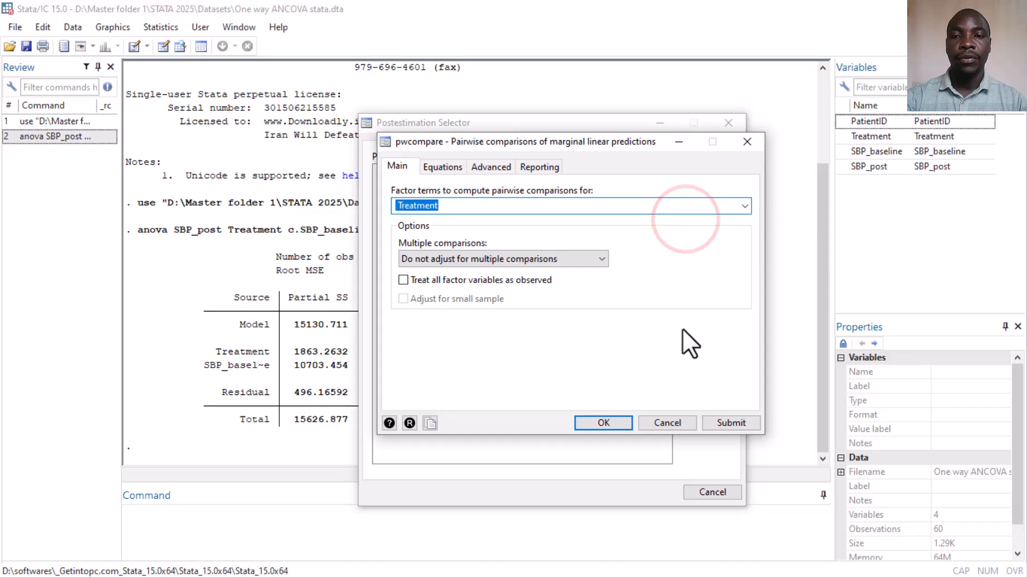
- Request the effects table with confidence intervals and p-values and run the pairwise comparisons
click(538, 163)
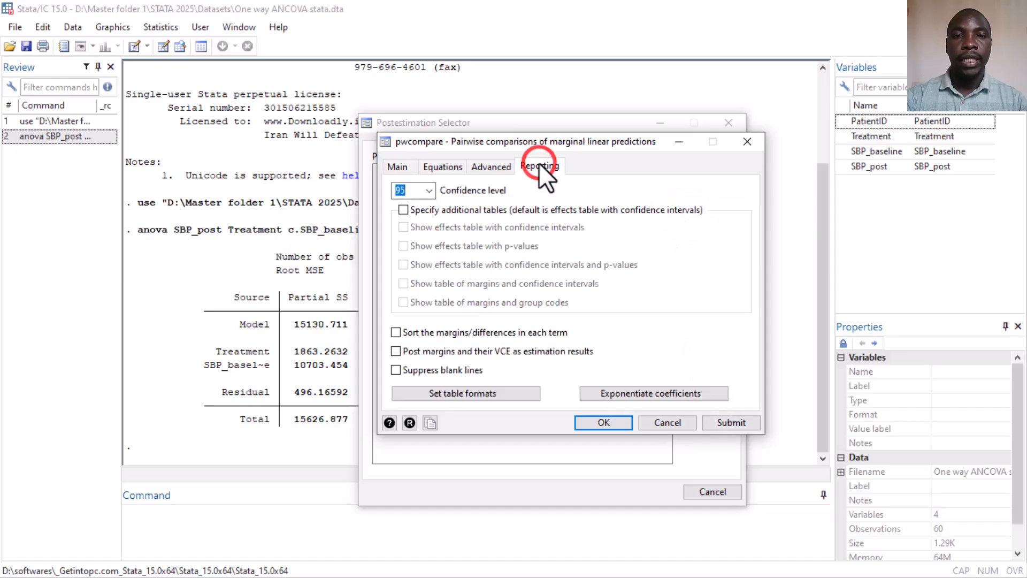
click(403, 209)
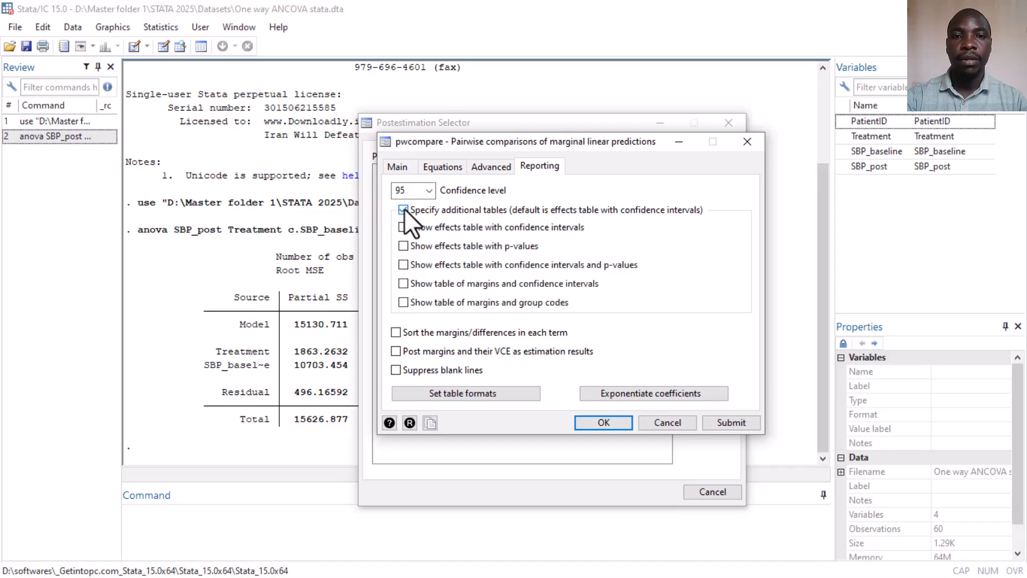
click(404, 264)
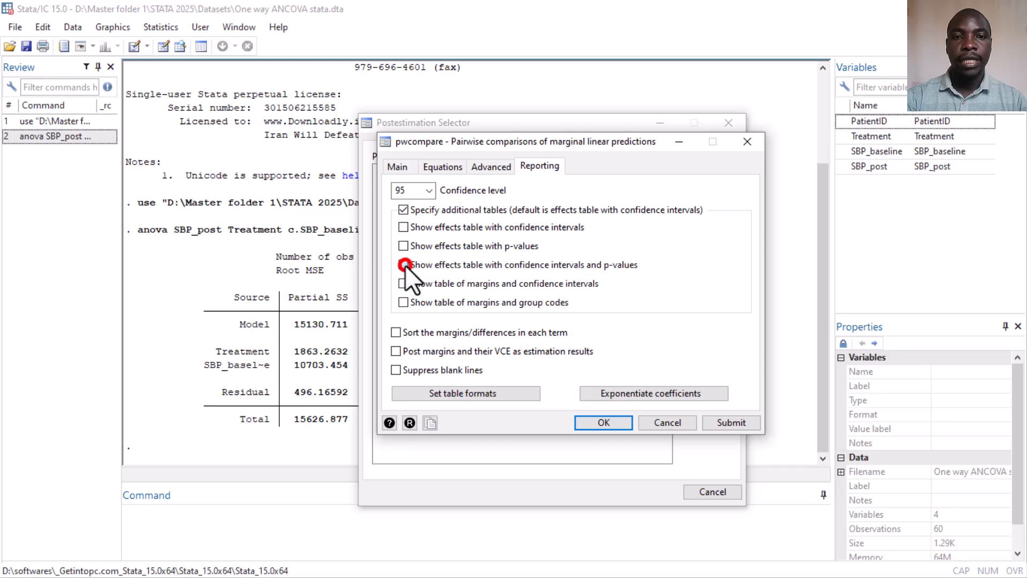
click(595, 420)
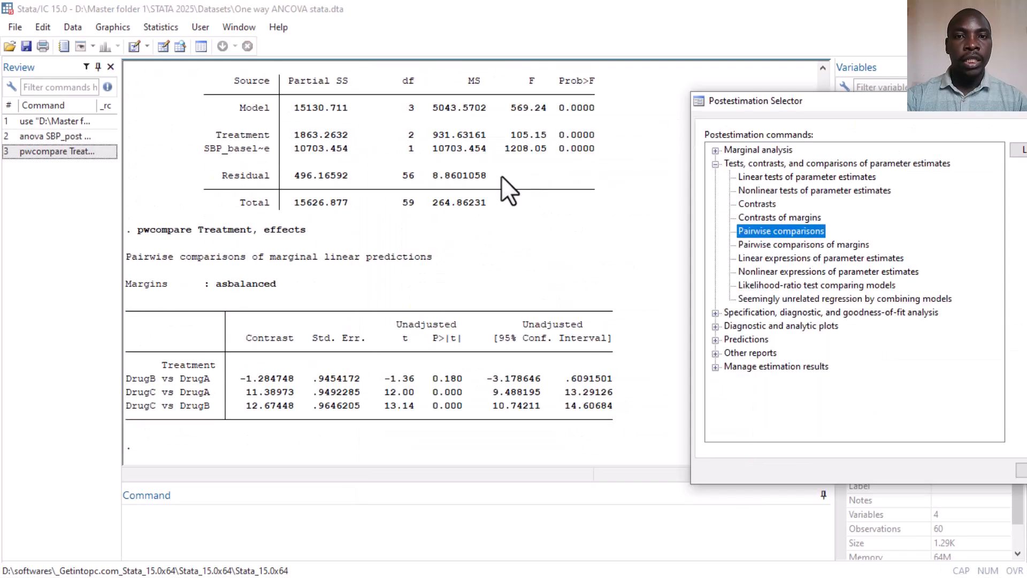